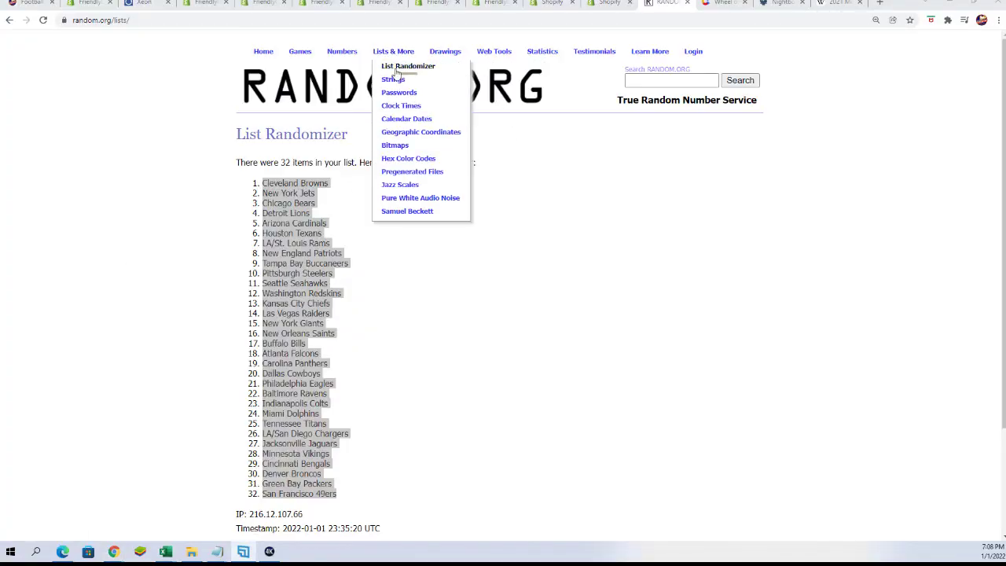
Open a fresh List Randomizer form and copy the owner names list from Notepad
left_click(402, 66)
key("alt+Tab")
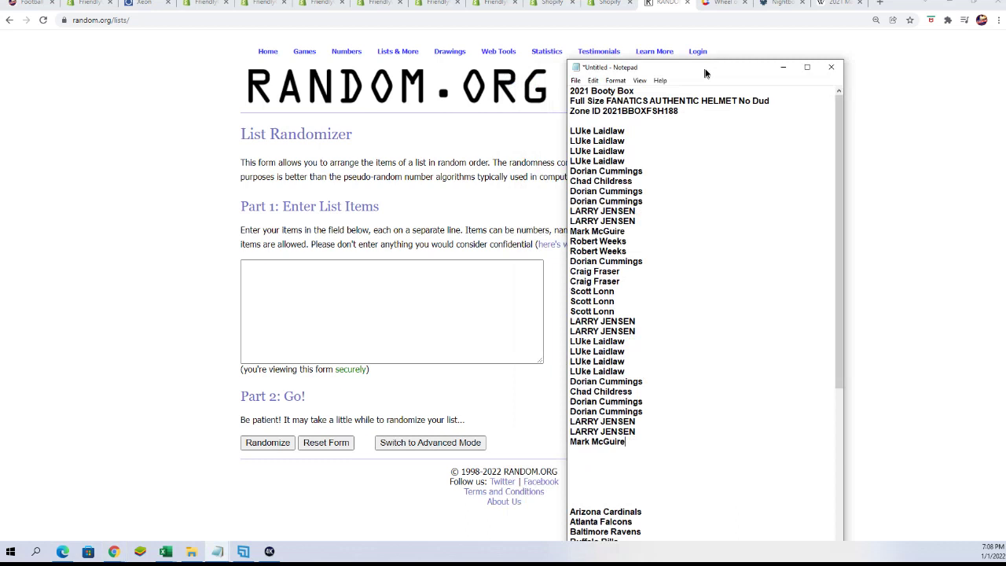
mouse_move(649, 423)
left_mouse_down()
mouse_move(620, 161)
mouse_move(602, 110)
left_mouse_up()
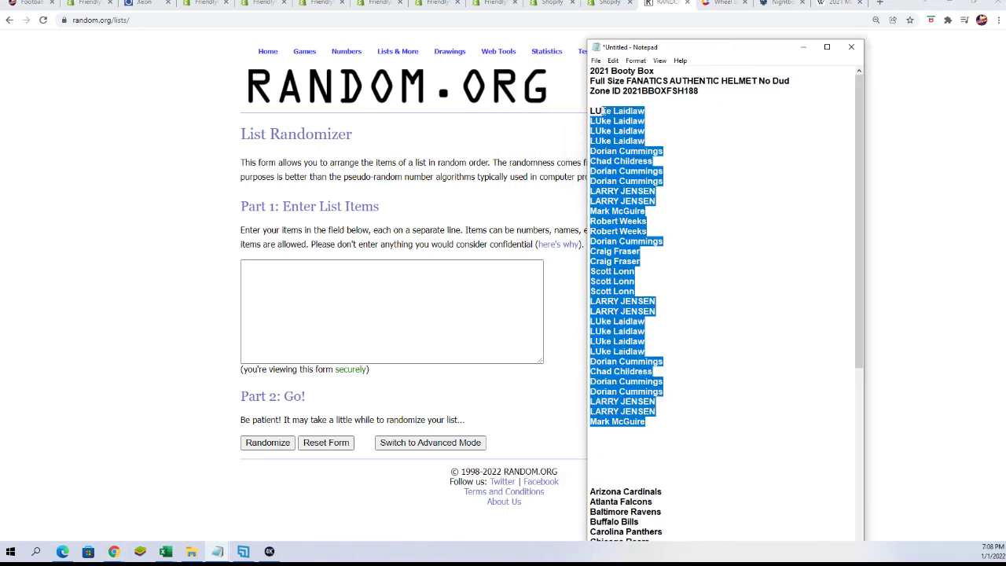
right_click(616, 142)
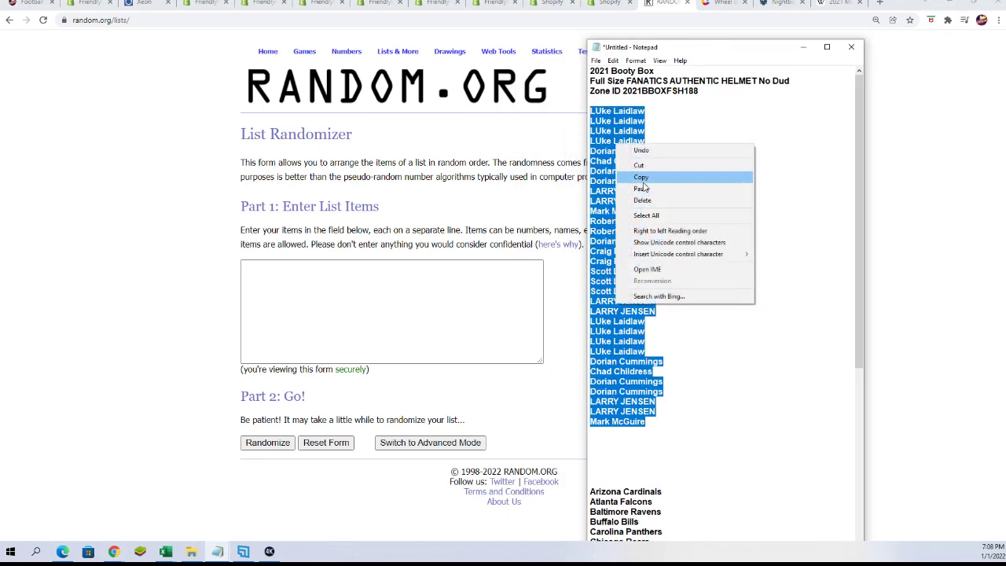
left_click(646, 182)
Paste the owner names into the randomizer's list entry box
left_click(298, 275)
right_click(298, 274)
left_click(338, 358)
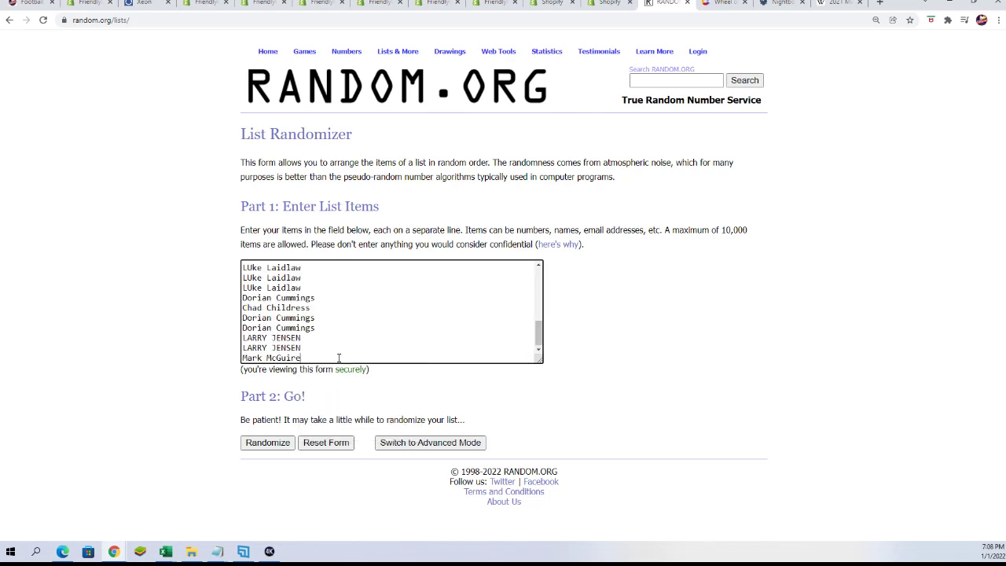
Randomize the owner names, then reshuffle with Again! until randomized 7 times
left_click(265, 443)
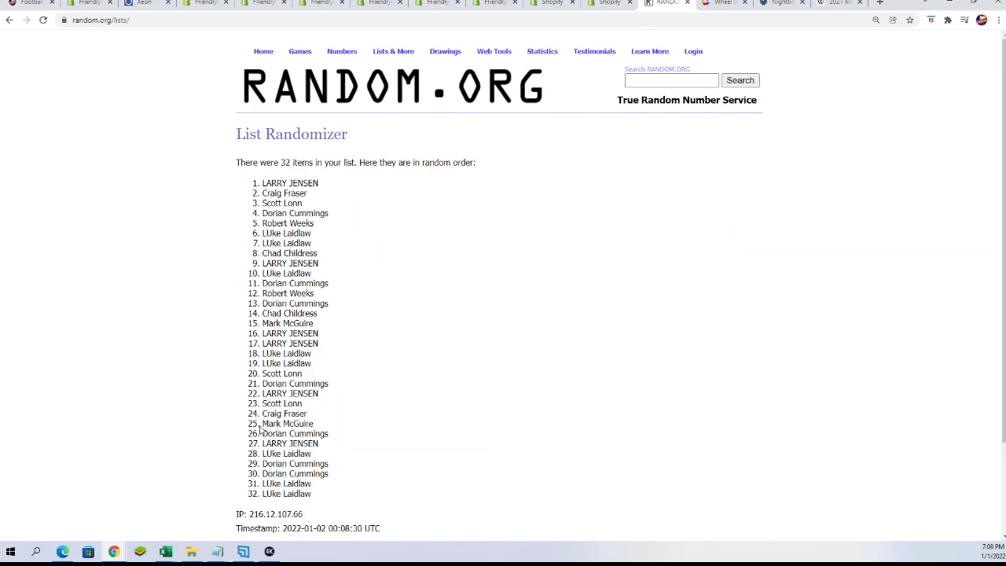
scroll(264, 401, "down", 2)
scroll(264, 400, "down", 1)
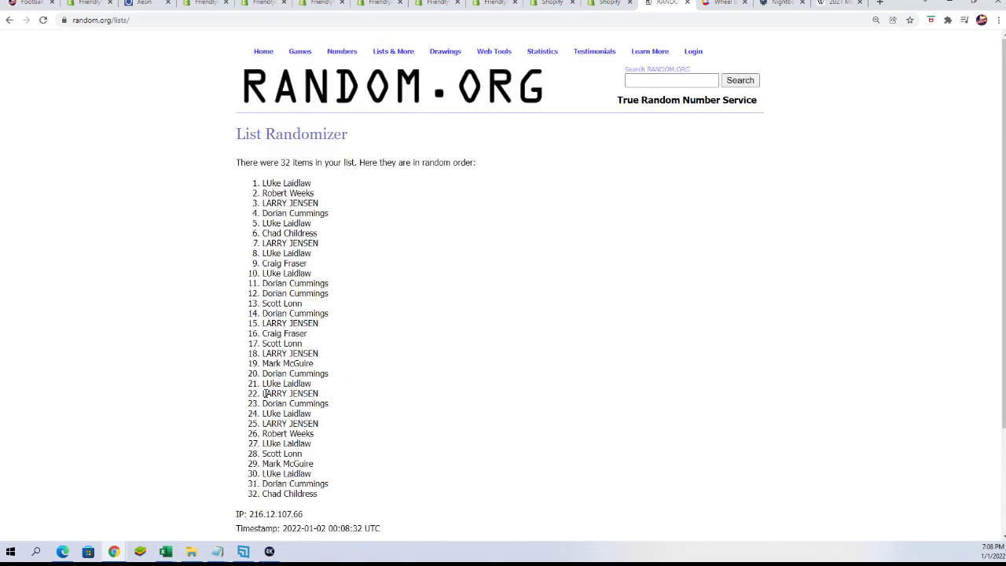
scroll(253, 454, "down", 3)
left_click(253, 459)
scroll(243, 373, "down", 3)
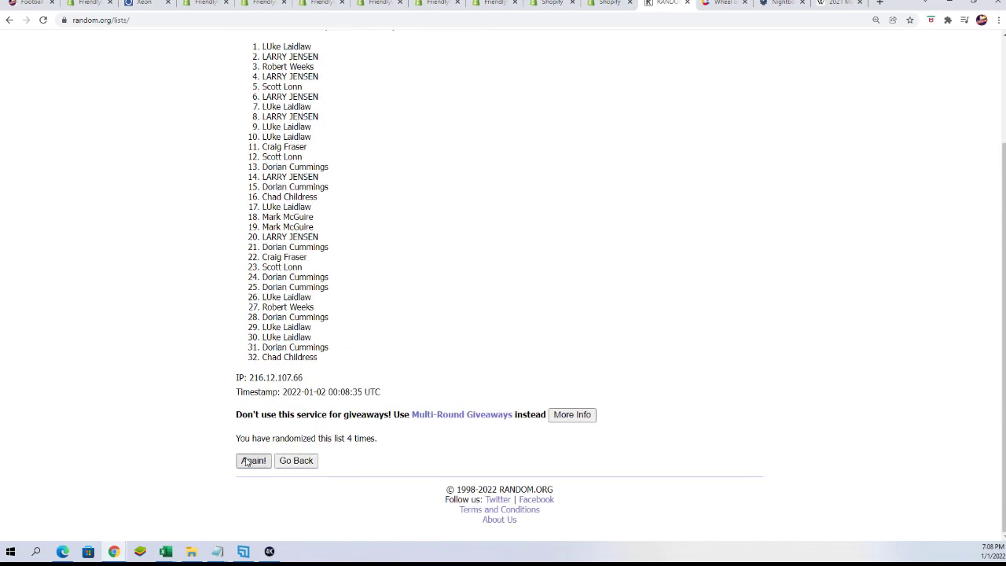
left_click(248, 460)
scroll(286, 352, "down", 3)
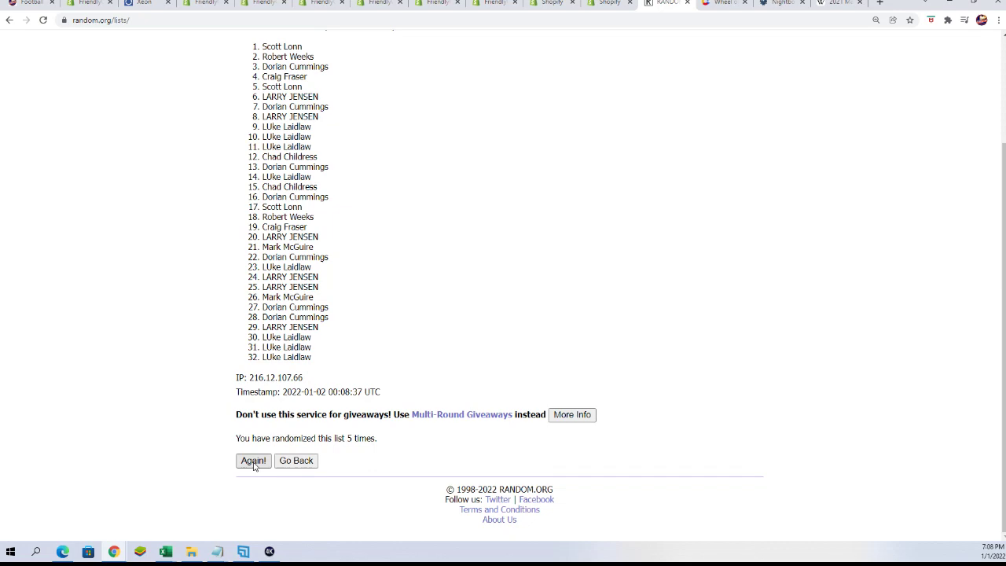
scroll(325, 381, "down", 3)
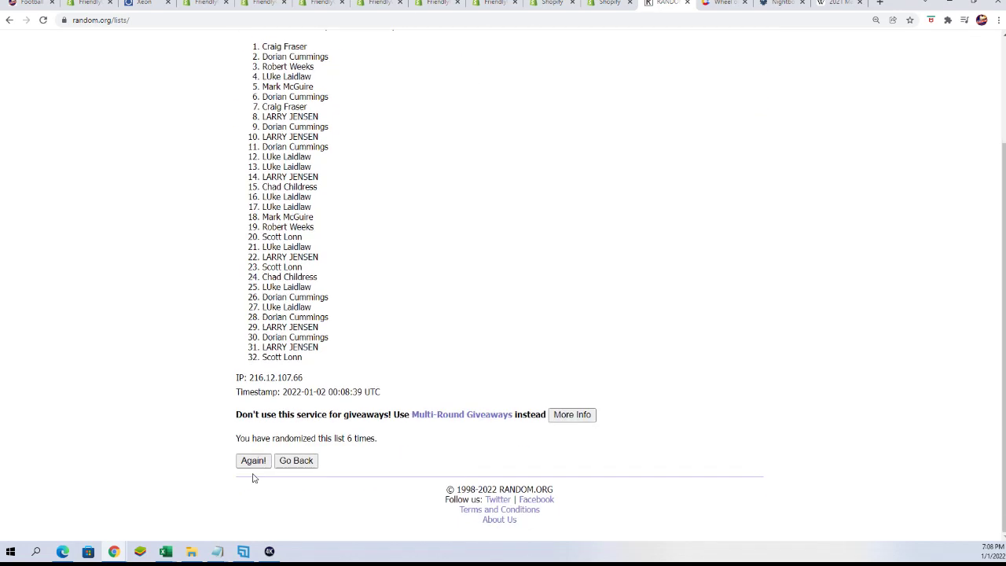
scroll(285, 146, "down", 1)
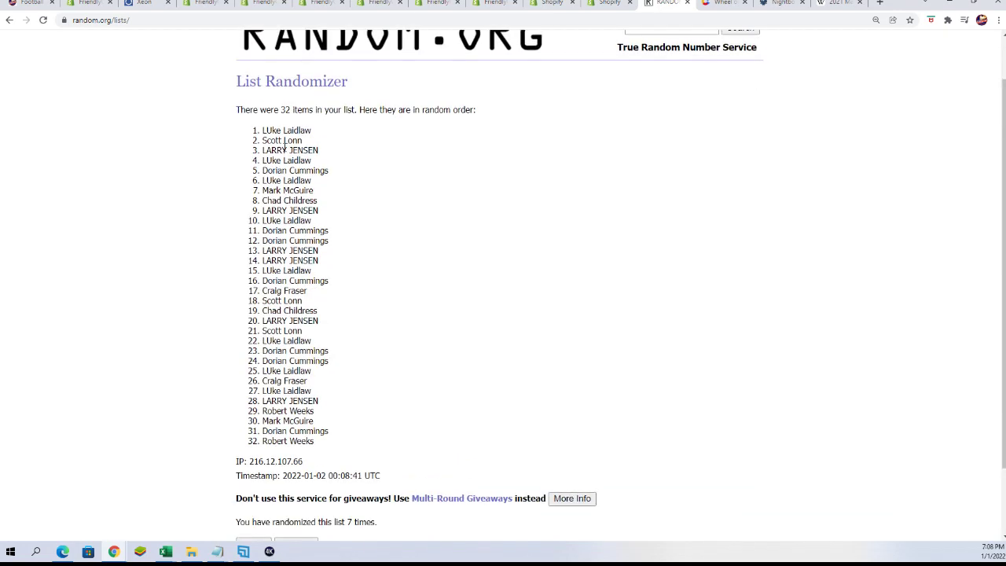
Select and copy all 32 shuffled owner names
mouse_move(255, 130)
left_mouse_down()
mouse_move(326, 336)
mouse_move(315, 428)
left_mouse_up()
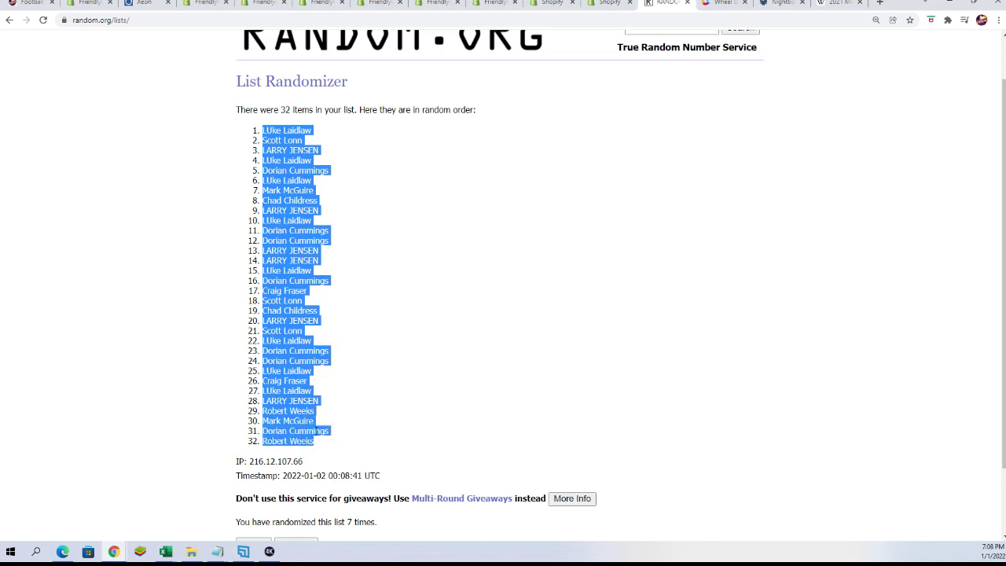
right_click(306, 425)
left_click(306, 428)
scroll(381, 442, "down", 1)
scroll(369, 424, "up", 2)
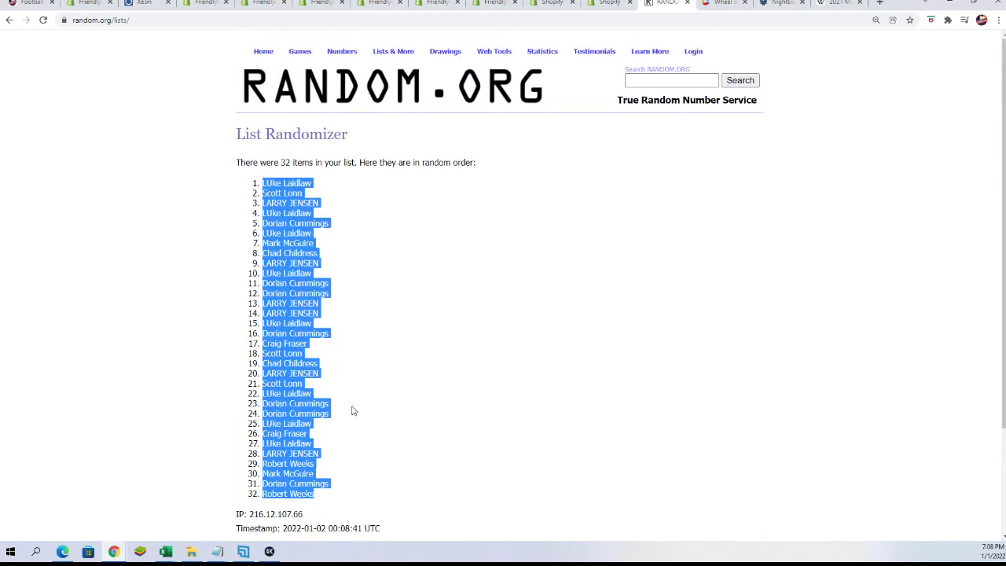
Paste Special the shuffled owners into A2:A33 and move Excel onto the main screen
key("alt+Tab")
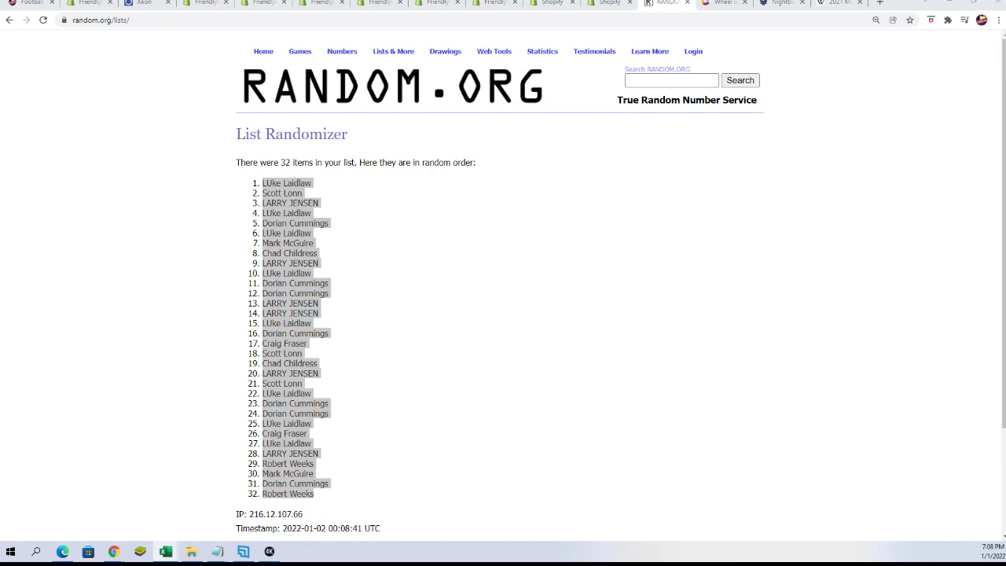
key("ctrl+alt+v")
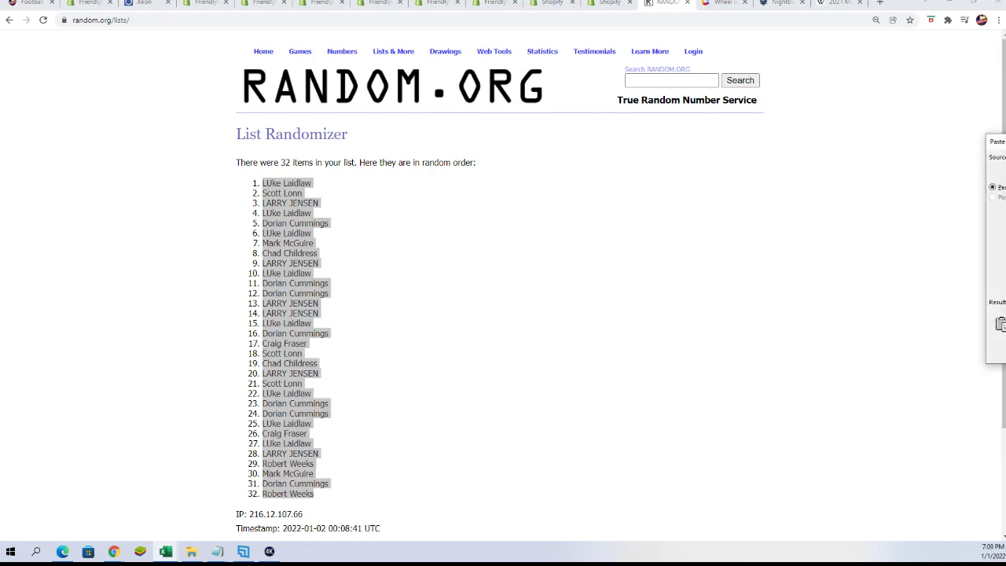
key("Return")
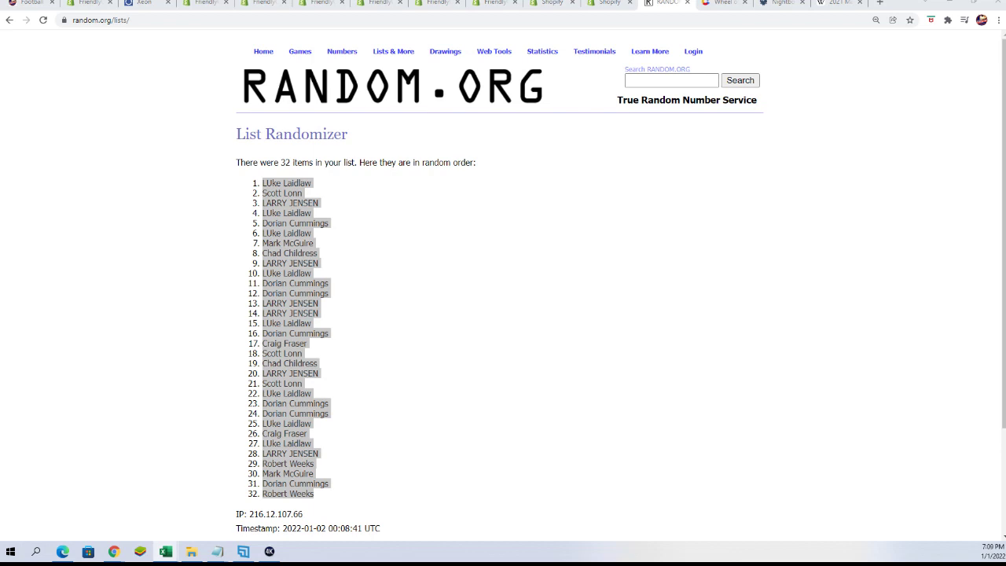
left_click_drag(1005, 40, 574, 25)
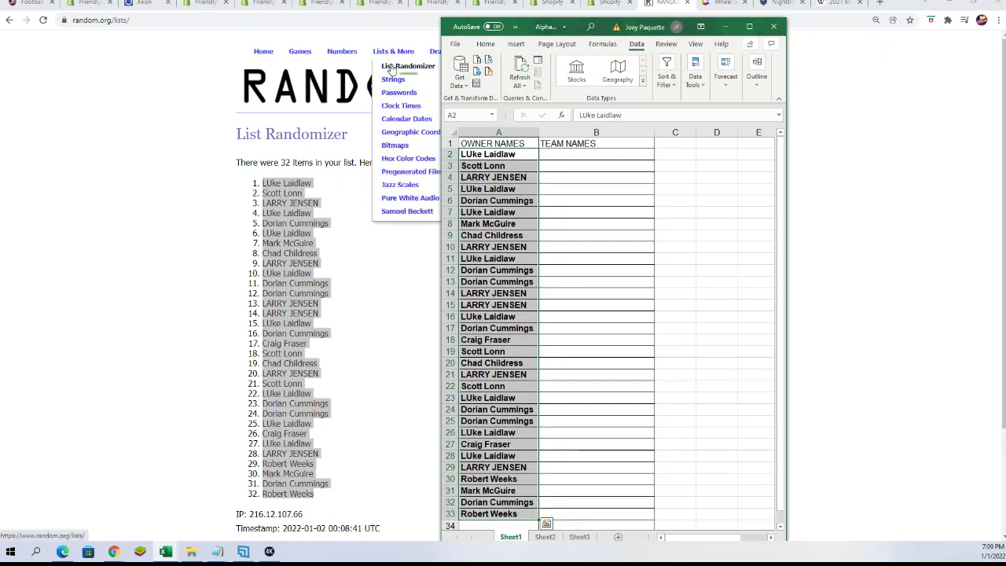
Copy the full list of 32 NFL team names from Notepad
left_click(397, 78)
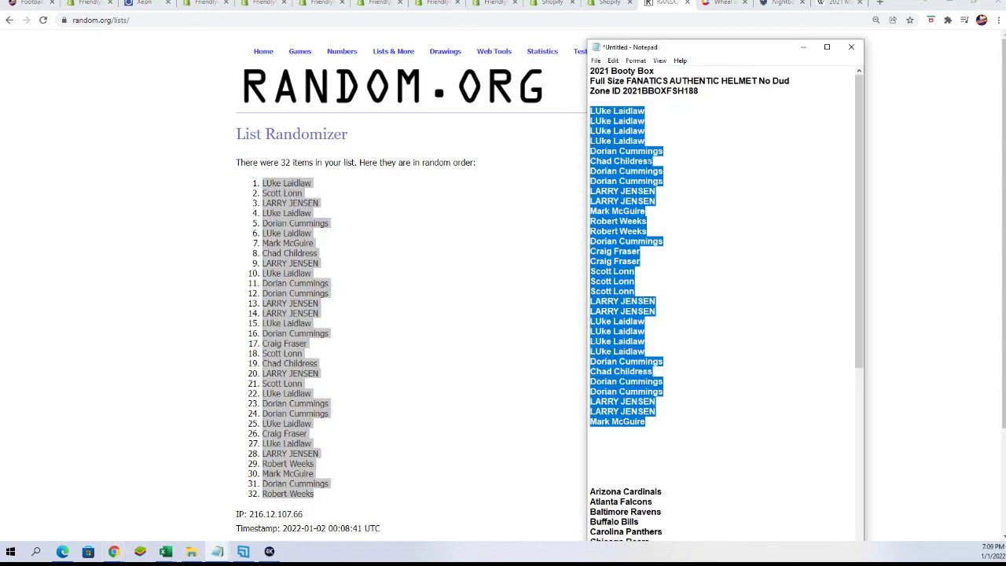
scroll(732, 497, "down", 10)
mouse_move(688, 500)
left_mouse_down()
mouse_move(599, 381)
mouse_move(589, 189)
left_mouse_up()
right_click(595, 203)
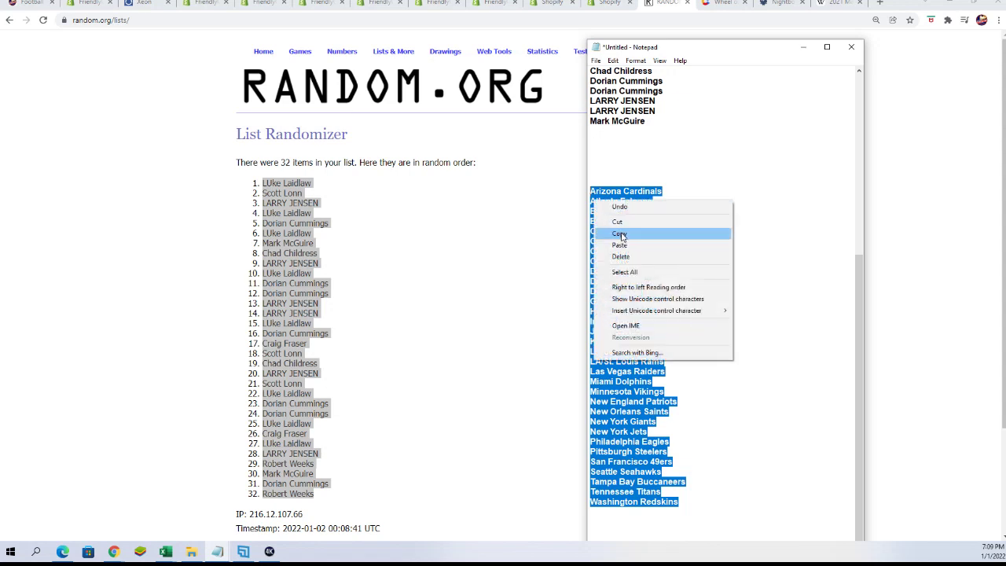
left_click(629, 231)
Paste the NFL teams into a blank List Randomizer form
left_click(404, 65)
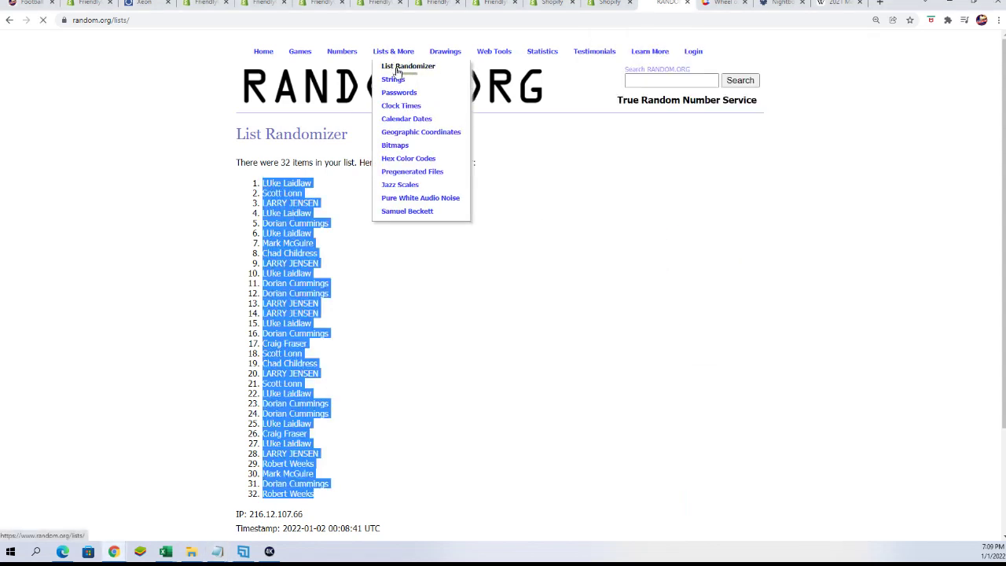
right_click(253, 270)
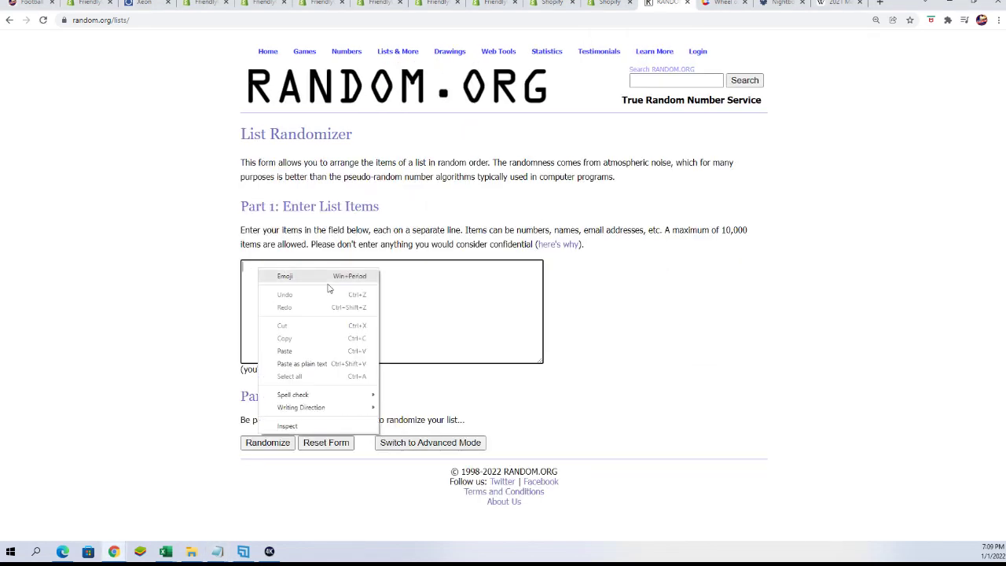
left_click(286, 351)
Randomize the team list, then reshuffle with Again! until randomized 7 times
left_click(256, 441)
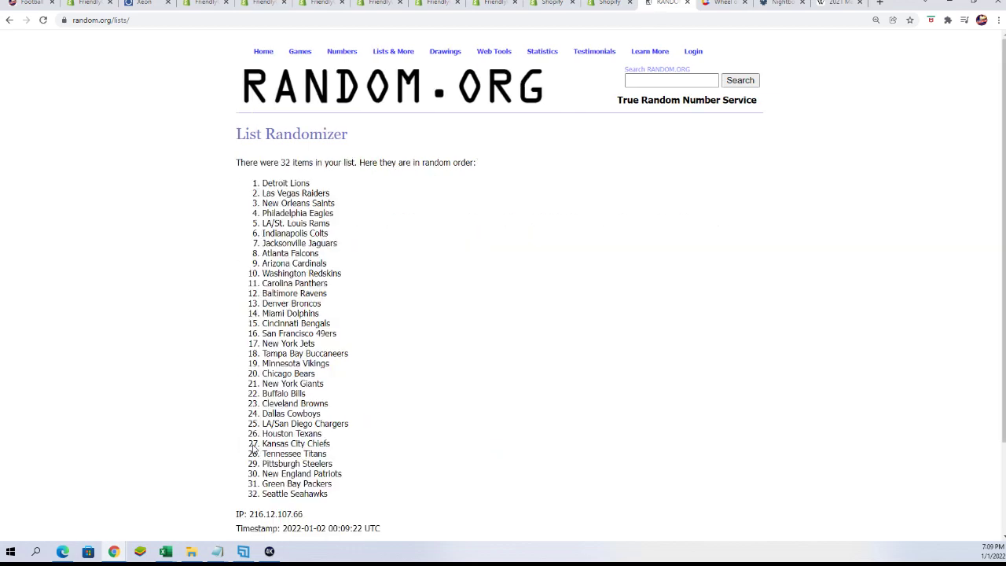
scroll(251, 462, "down", 2)
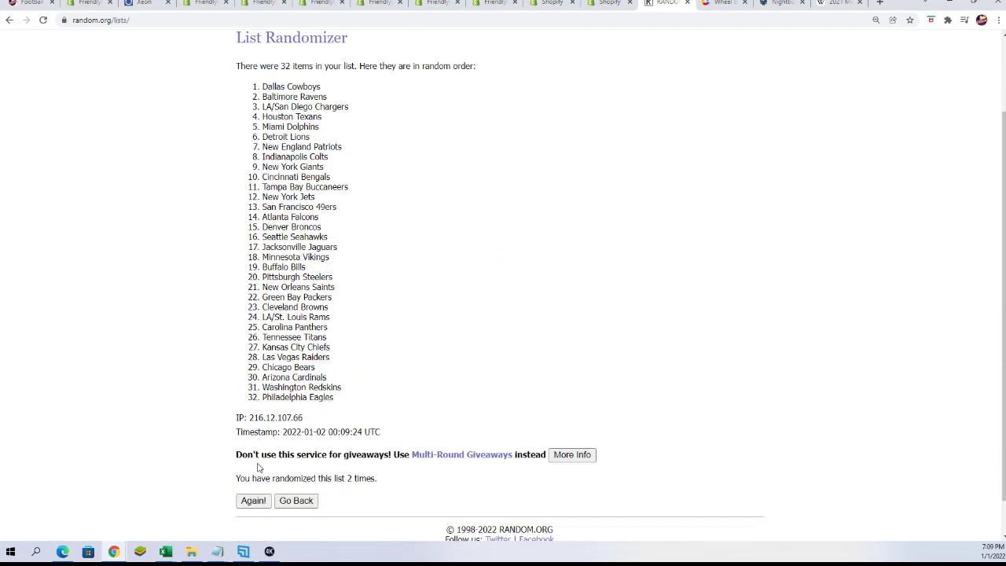
scroll(259, 439, "down", 1)
left_click(253, 460)
scroll(240, 483, "down", 2)
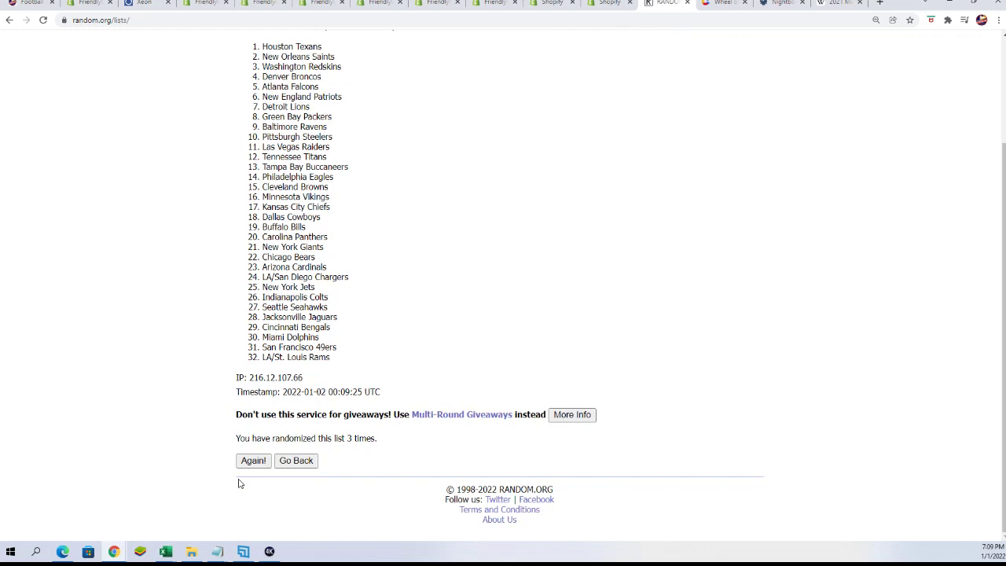
left_click(252, 462)
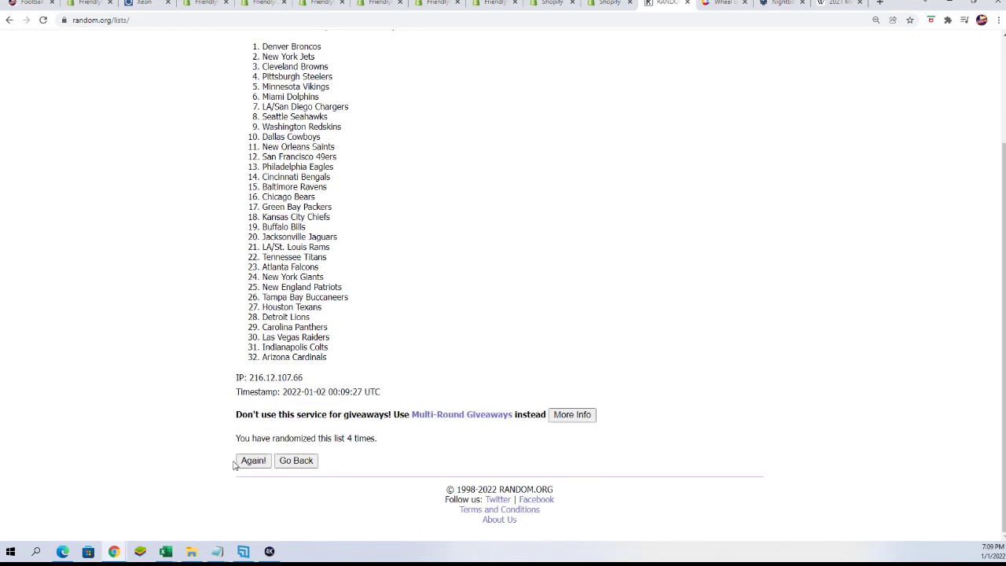
scroll(231, 371, "down", 2)
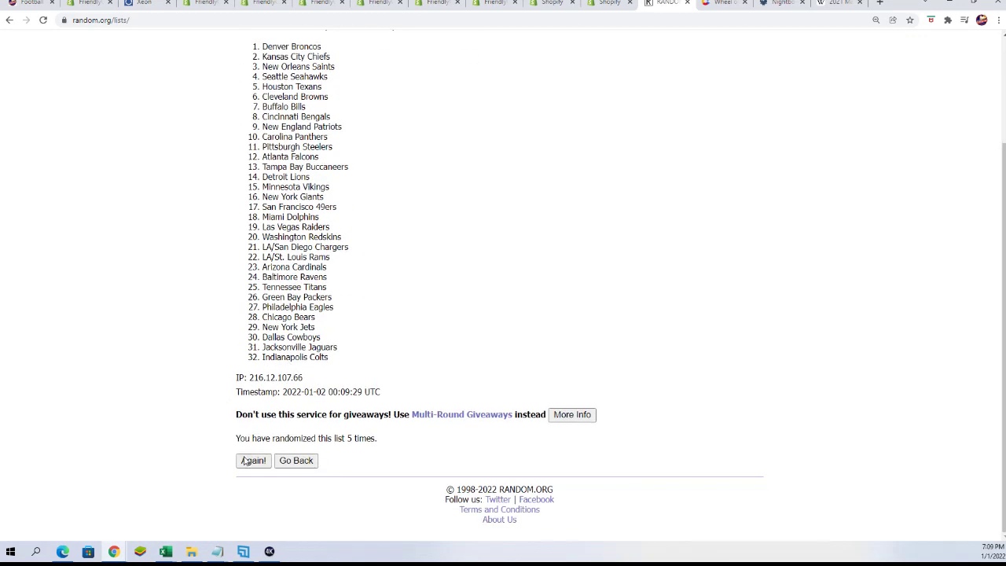
scroll(377, 405, "down", 3)
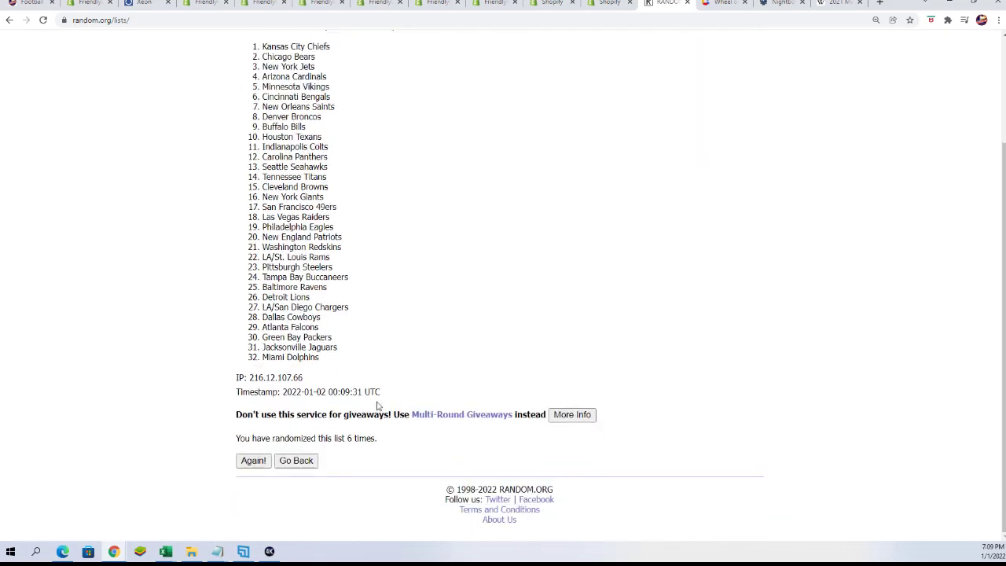
left_click(244, 464)
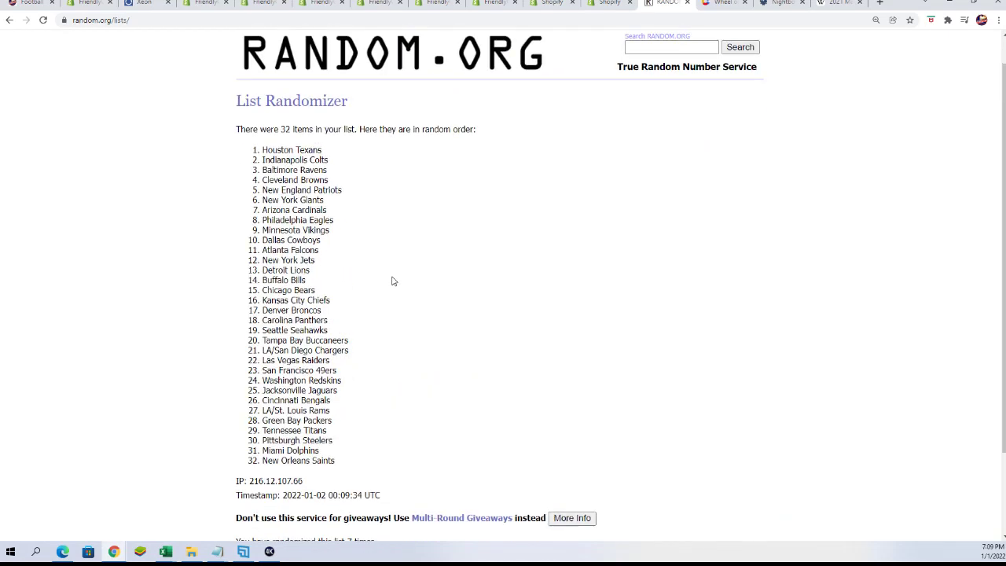
scroll(393, 280, "down", 1)
Select and copy the 32 randomized teams, Houston Texans to New Orleans Saints
mouse_move(260, 131)
left_mouse_down()
mouse_move(337, 374)
mouse_move(340, 442)
left_mouse_up()
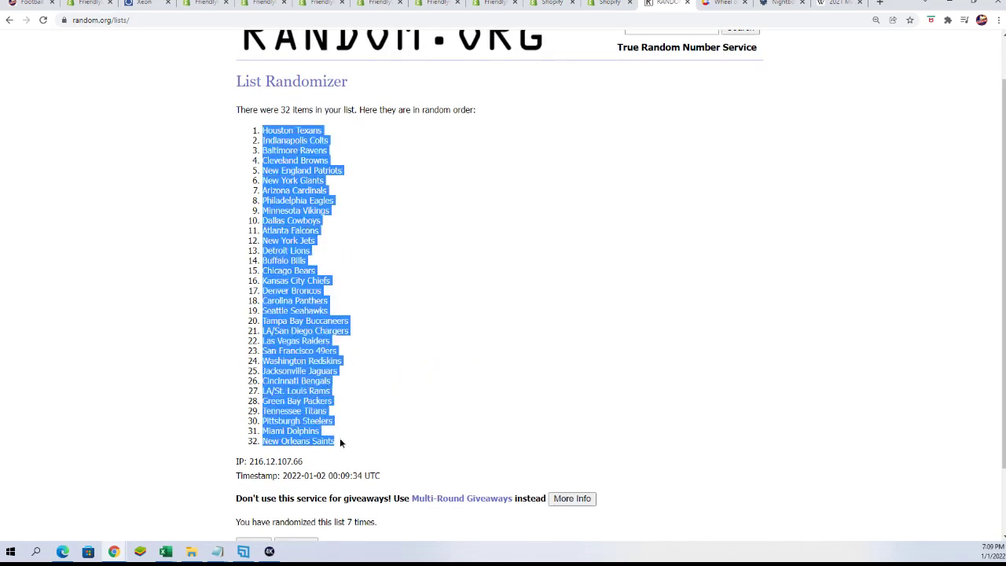
right_click(291, 389)
left_click(308, 396)
Paste the shuffled teams as Text into B2:B33, then check rows 16 and 22
key("alt+Tab")
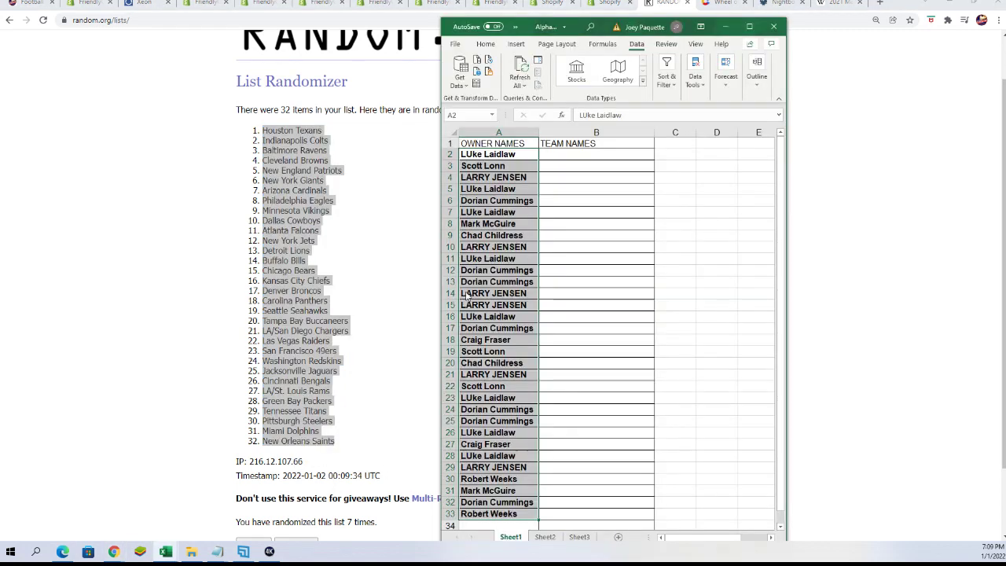
left_click(552, 153)
right_click(551, 154)
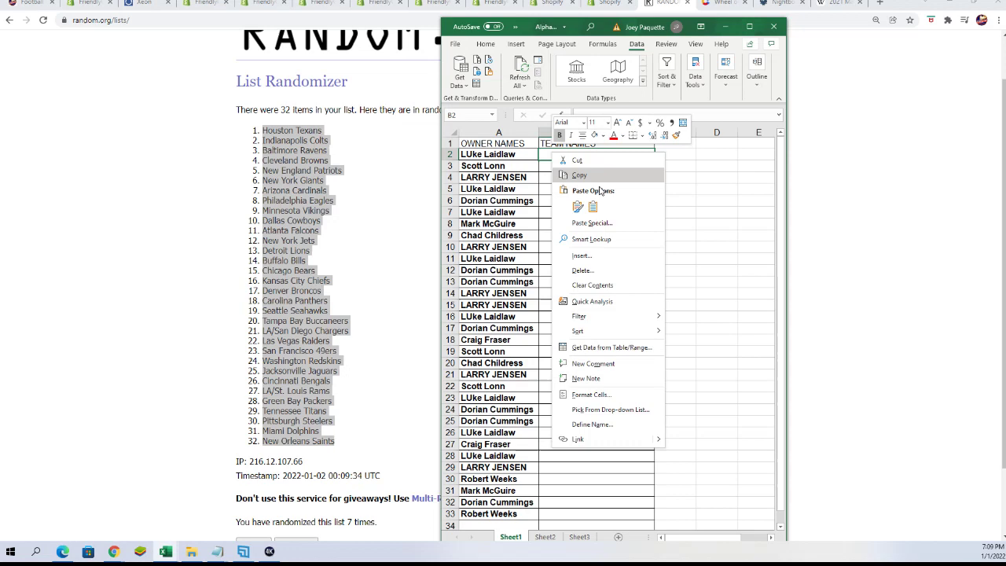
left_click(597, 220)
left_click(512, 163)
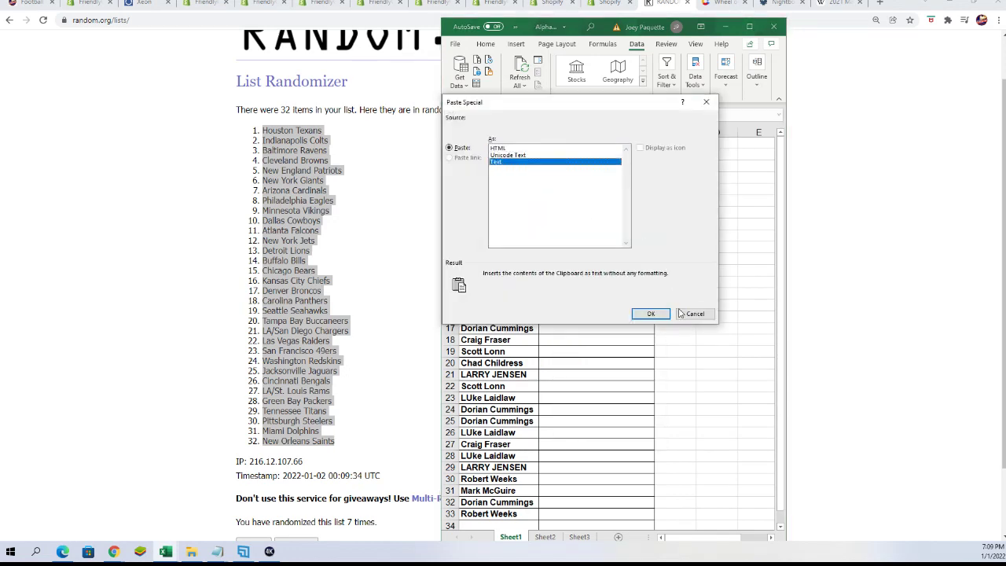
left_click(656, 312)
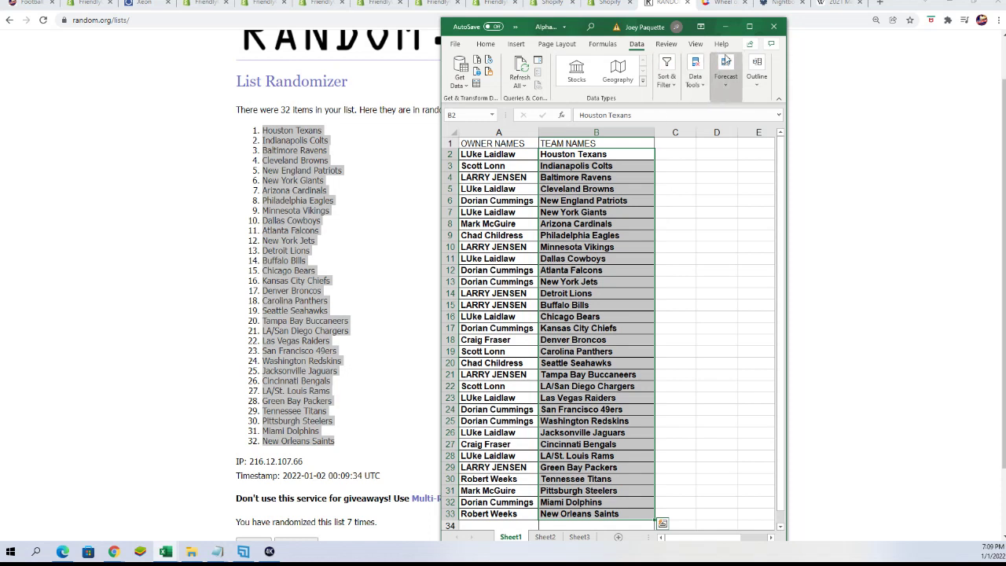
left_click(531, 317)
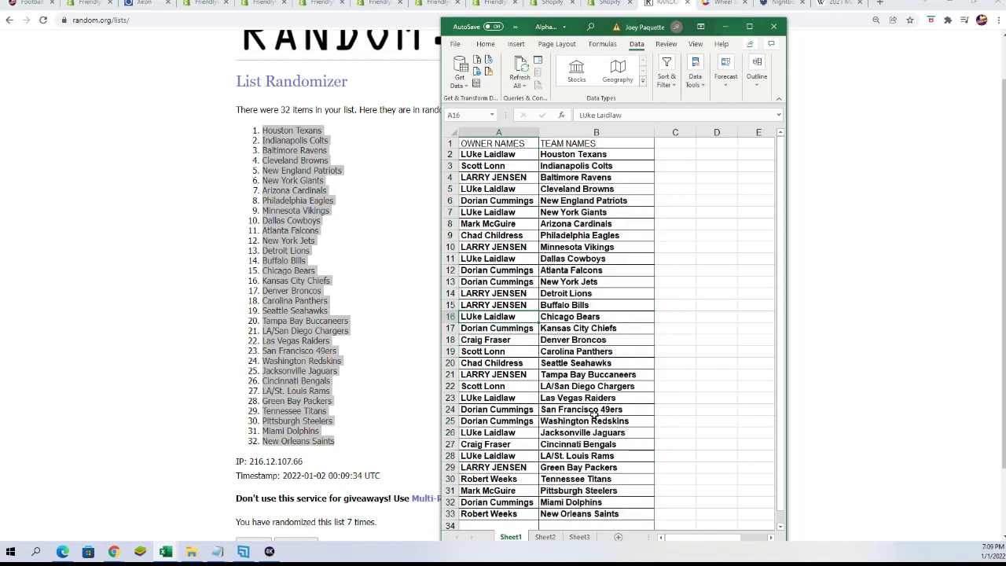
left_click(509, 390)
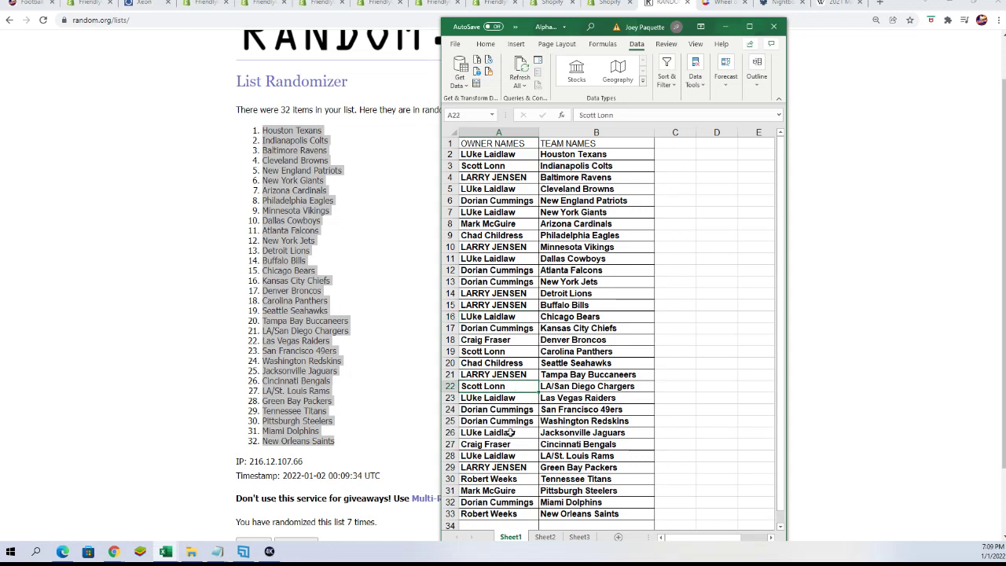
Maximize Excel, select A1:B35 and sort by TEAM NAMES from A to Z
left_click(526, 492)
left_click(747, 29)
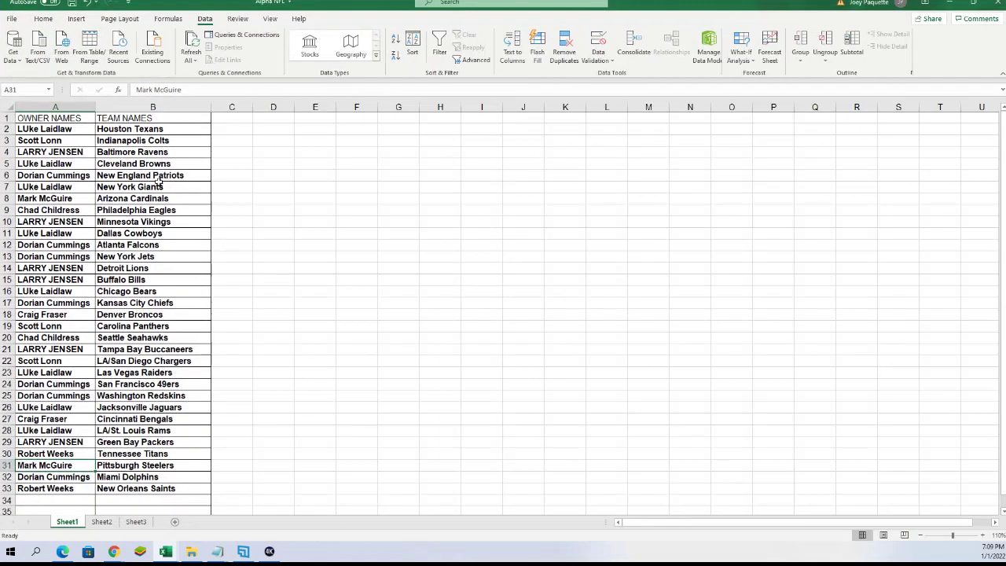
mouse_move(72, 117)
left_mouse_down()
mouse_move(157, 314)
mouse_move(157, 491)
mouse_move(197, 511)
left_mouse_up()
left_click(416, 49)
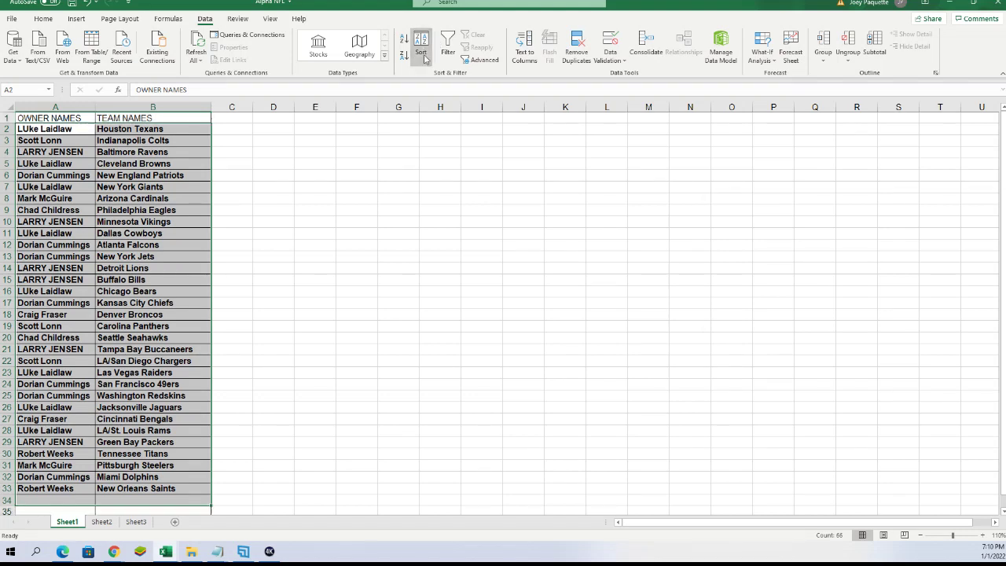
left_click(946, 324)
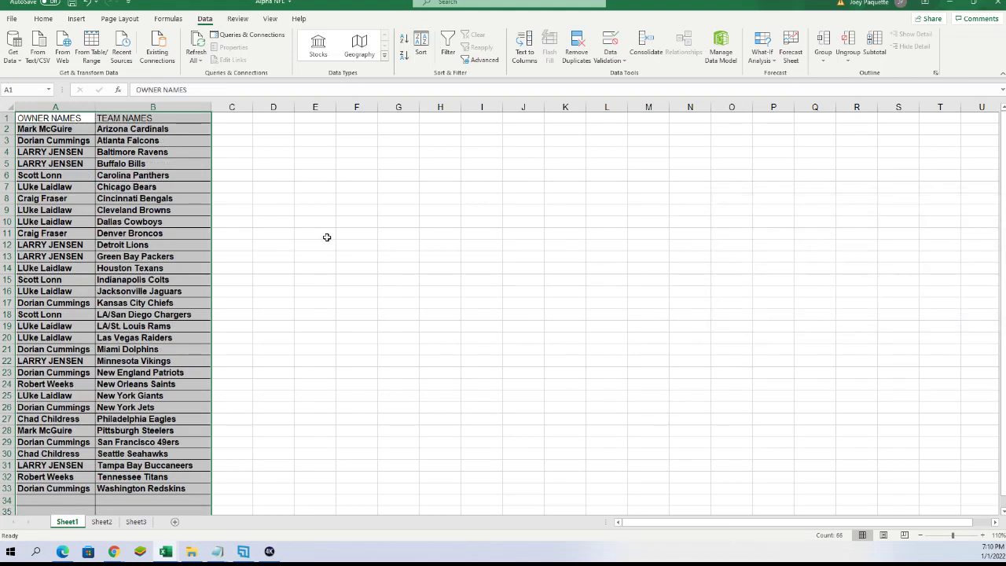